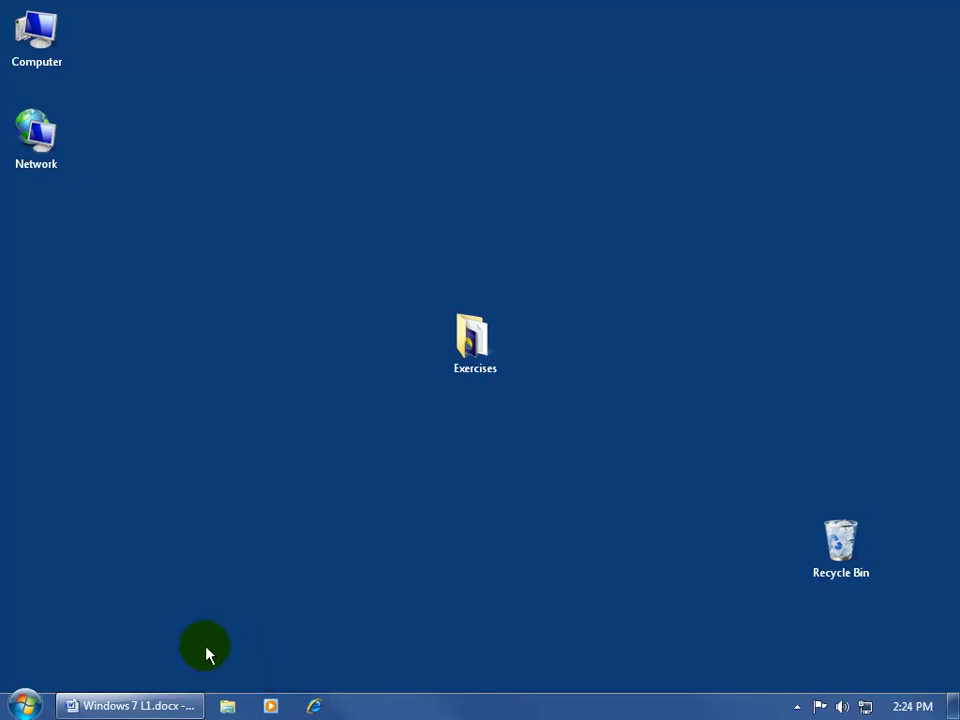
Reorder the taskbar so the Windows Media Player icon comes after the Internet Explorer icon.
{"action": "left_click_drag", "start_coordinate": [271, 708], "coordinate": [500, 710]}
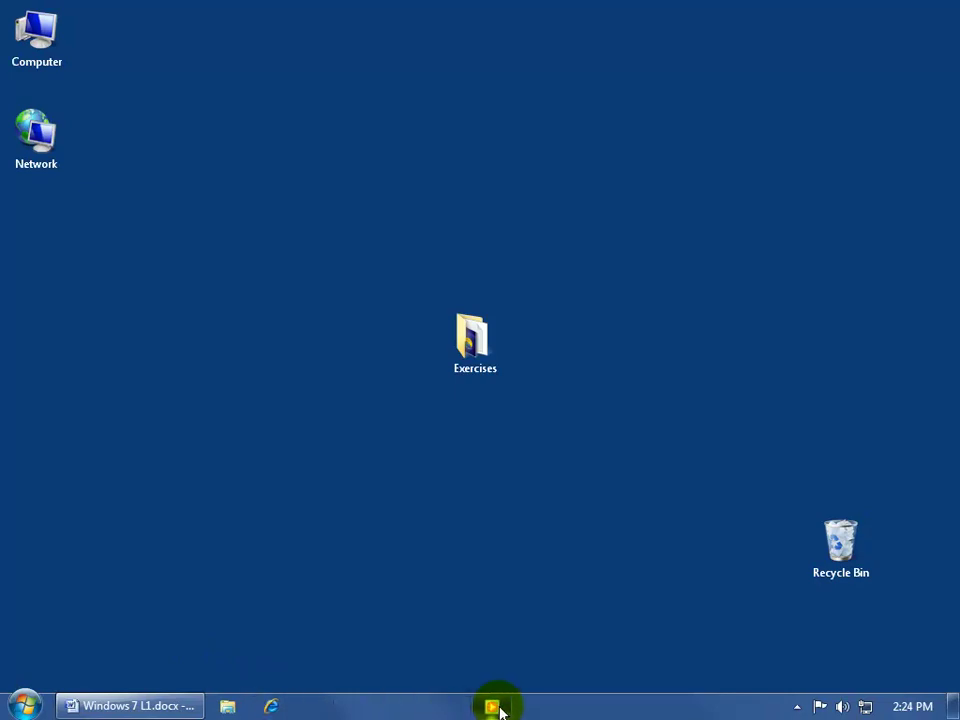
{"action": "left_click_drag", "start_coordinate": [500, 710], "coordinate": [499, 711]}
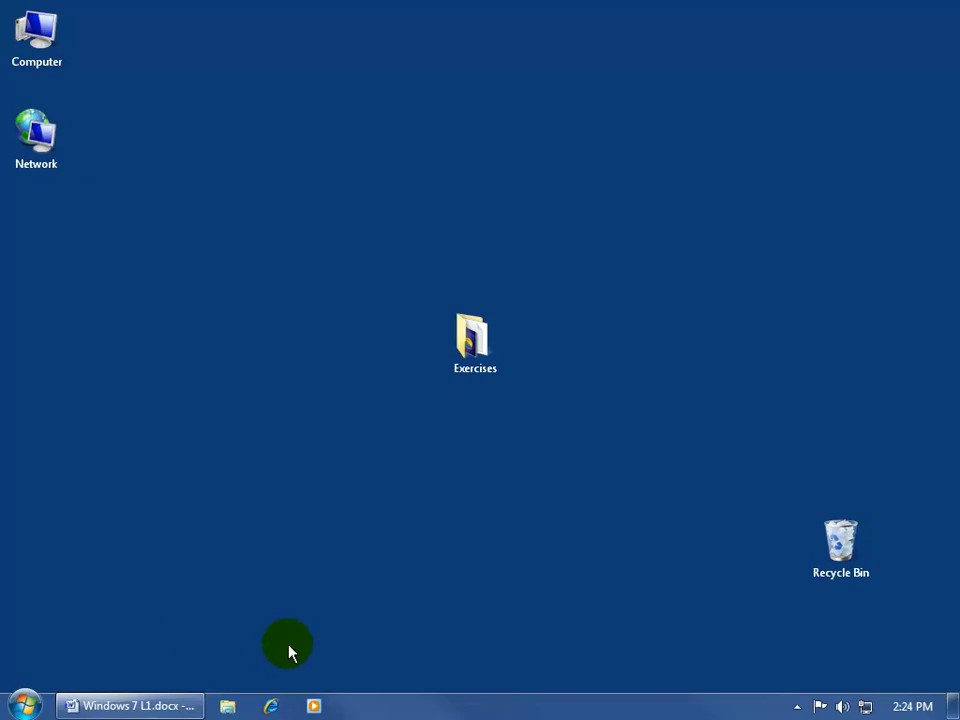
{"action": "right_click", "coordinate": [447, 709]}
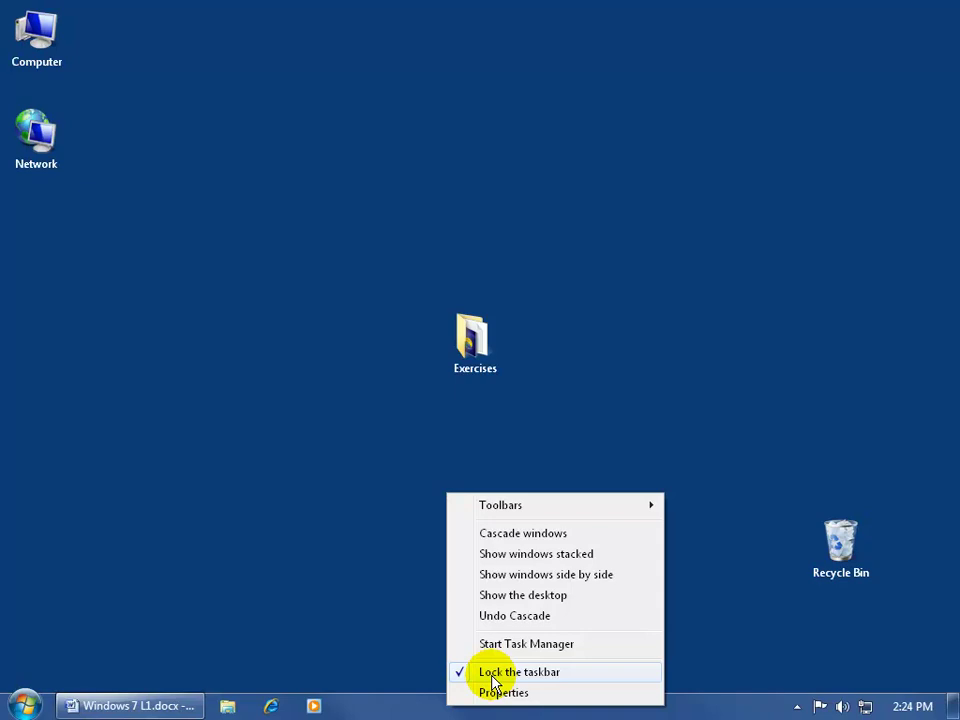
{"action": "left_click", "coordinate": [351, 613]}
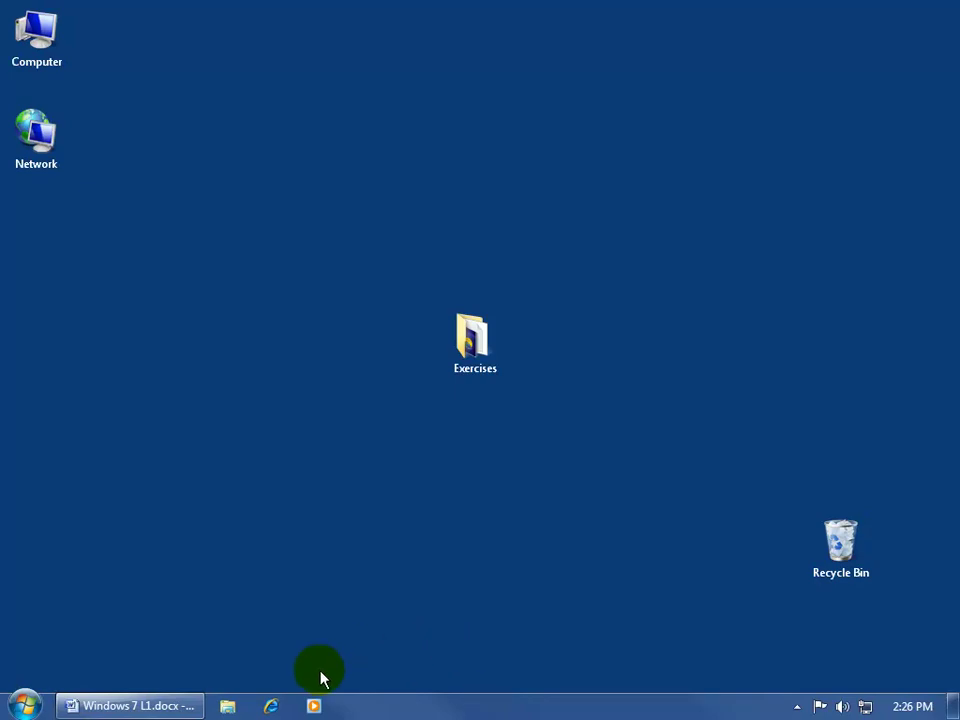
{"action": "right_click", "coordinate": [270, 706]}
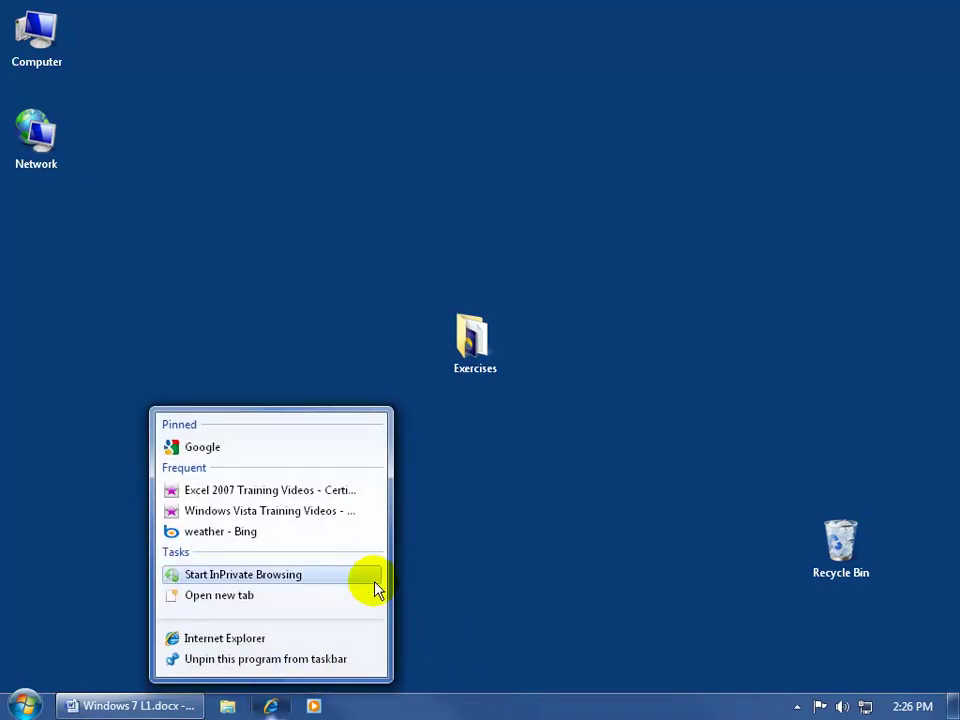
{"action": "left_click", "coordinate": [472, 533]}
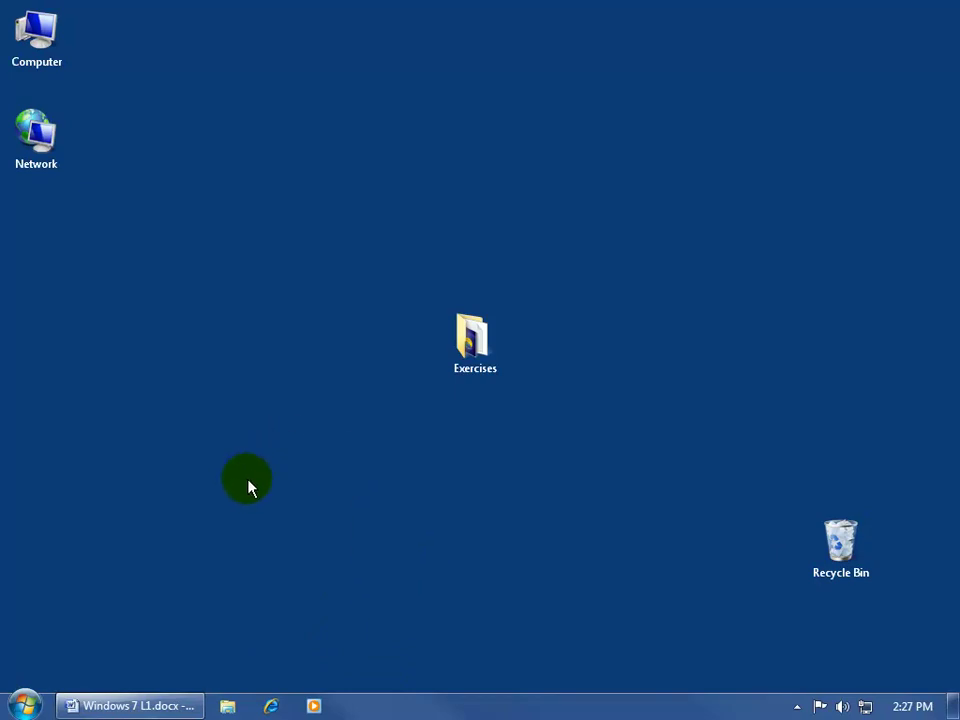
Create a new folder on the desktop and name it "type".
{"action": "right_click", "coordinate": [250, 486]}
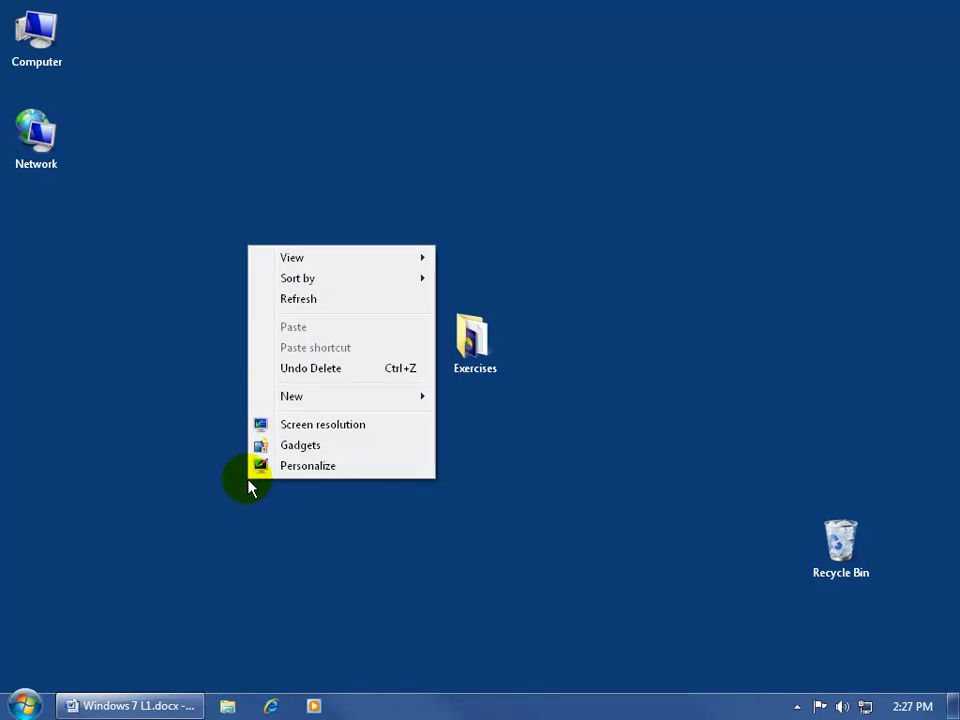
{"action": "mouse_move", "coordinate": [336, 404]}
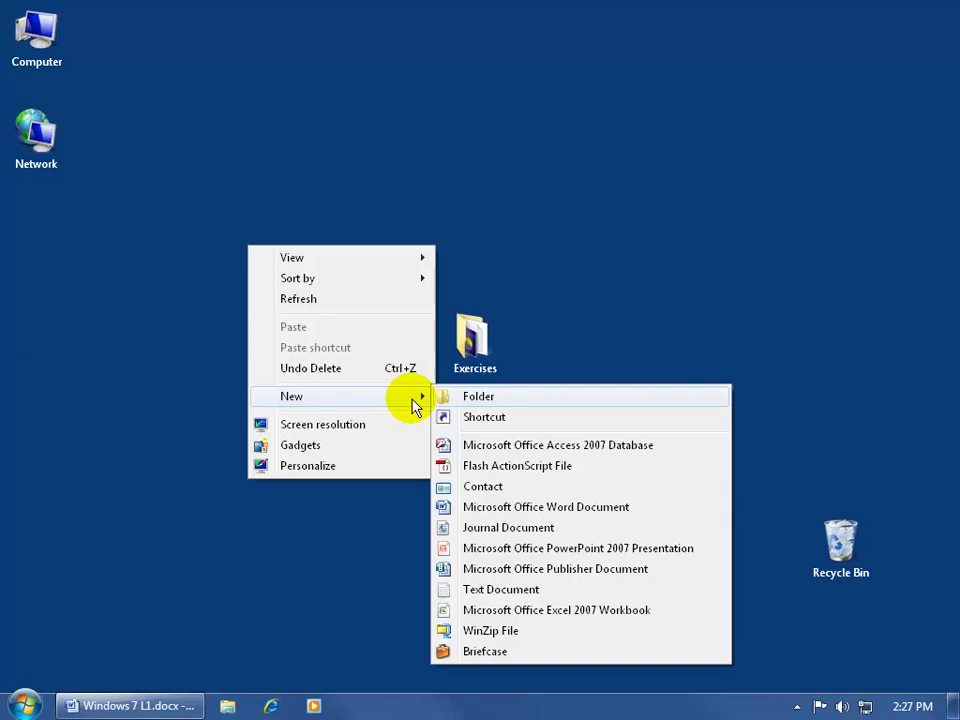
{"action": "left_click", "coordinate": [478, 397]}
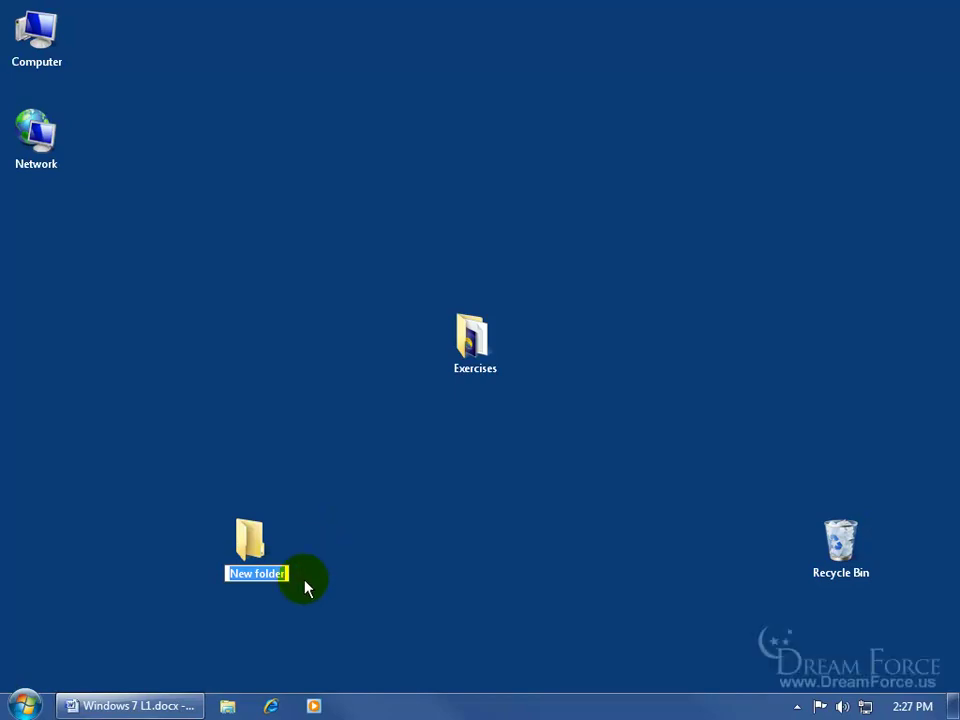
{"action": "type", "text": "type"}
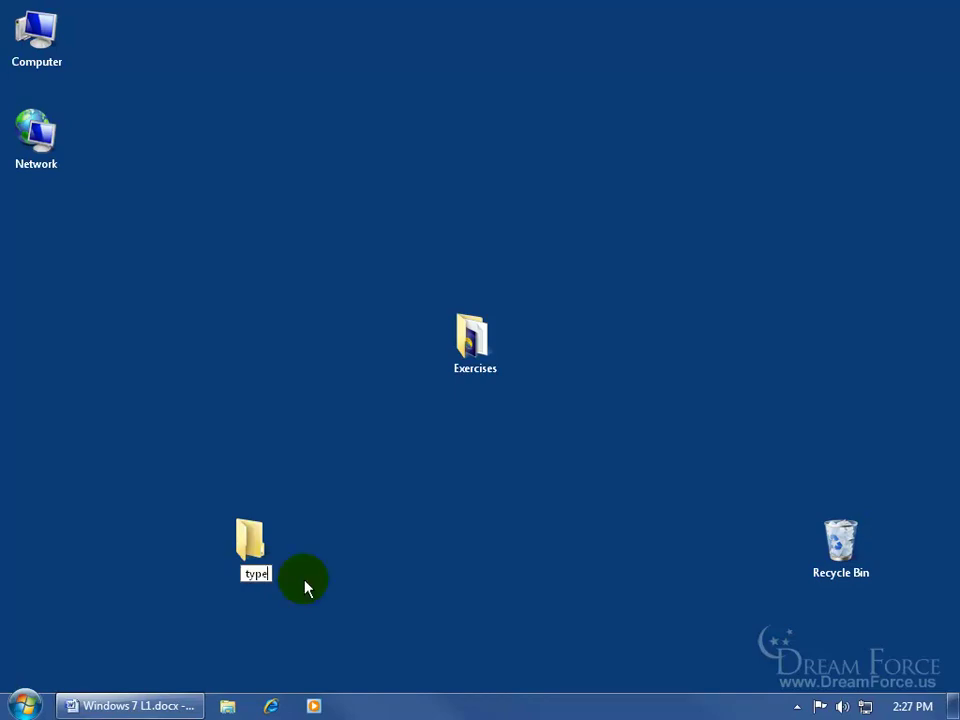
{"action": "left_click", "coordinate": [360, 558]}
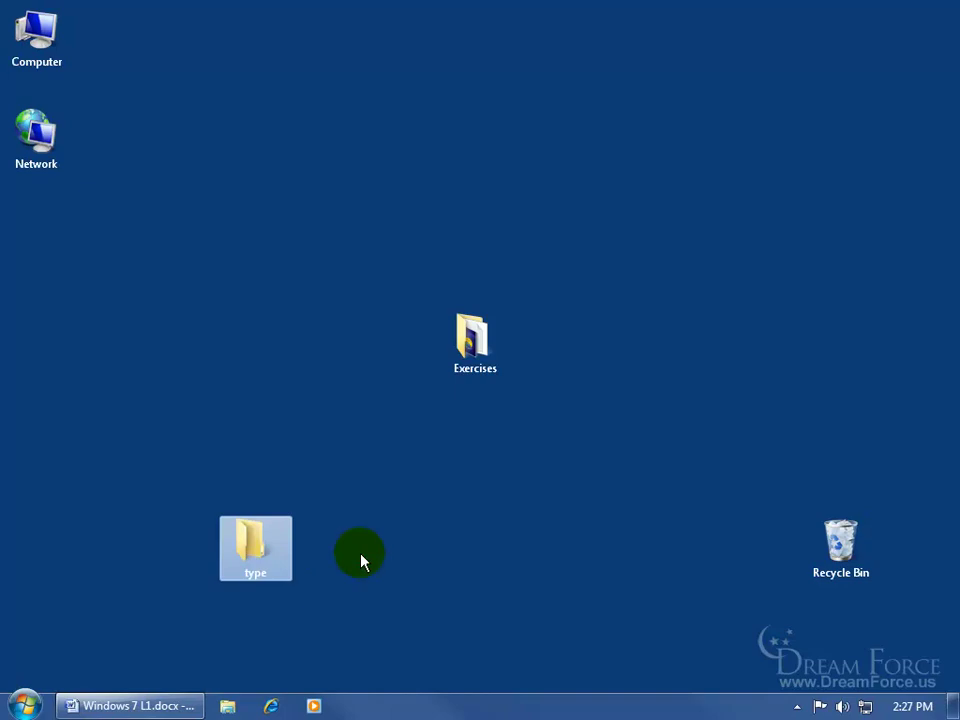
Rename the desktop folder "type" to "spiff" and deselect it.
{"action": "right_click", "coordinate": [250, 548]}
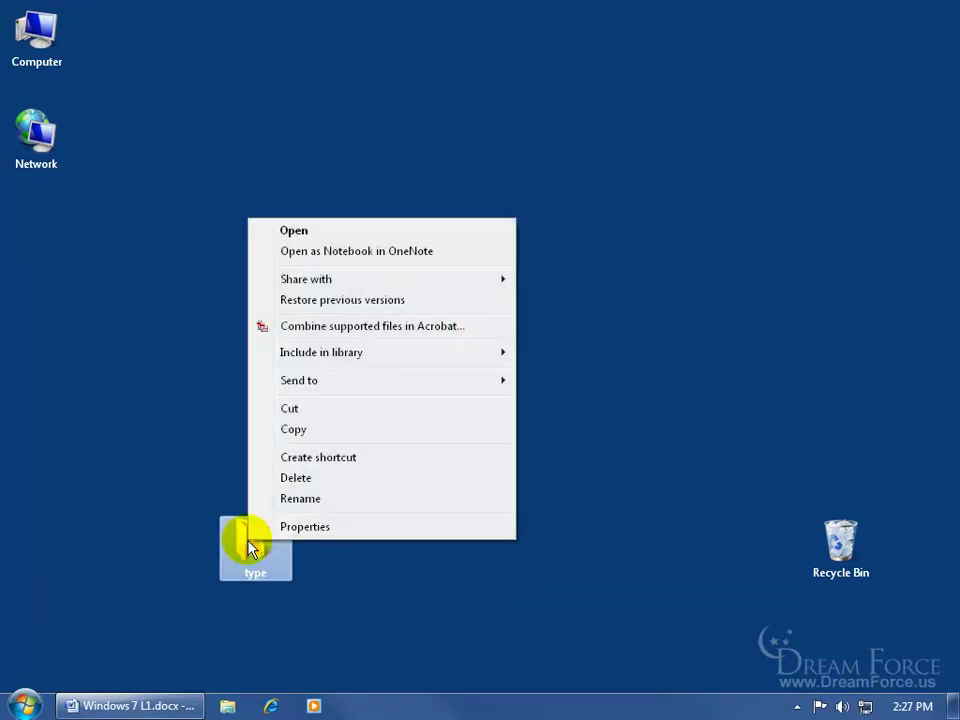
{"action": "left_click", "coordinate": [313, 499]}
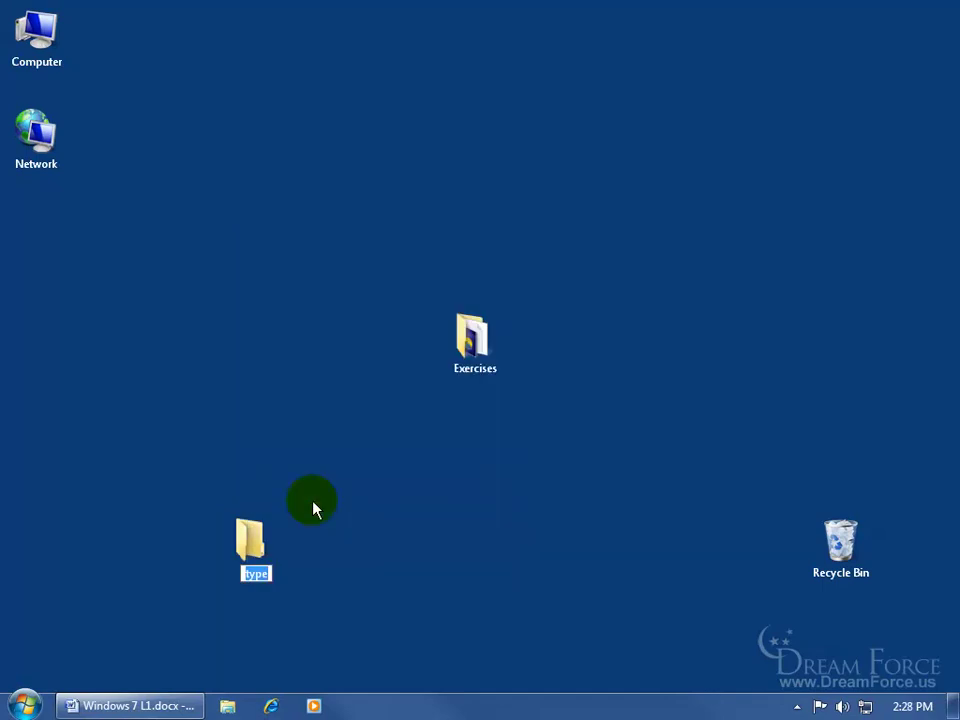
{"action": "type", "text": "spiff"}
{"action": "key", "text": "Return"}
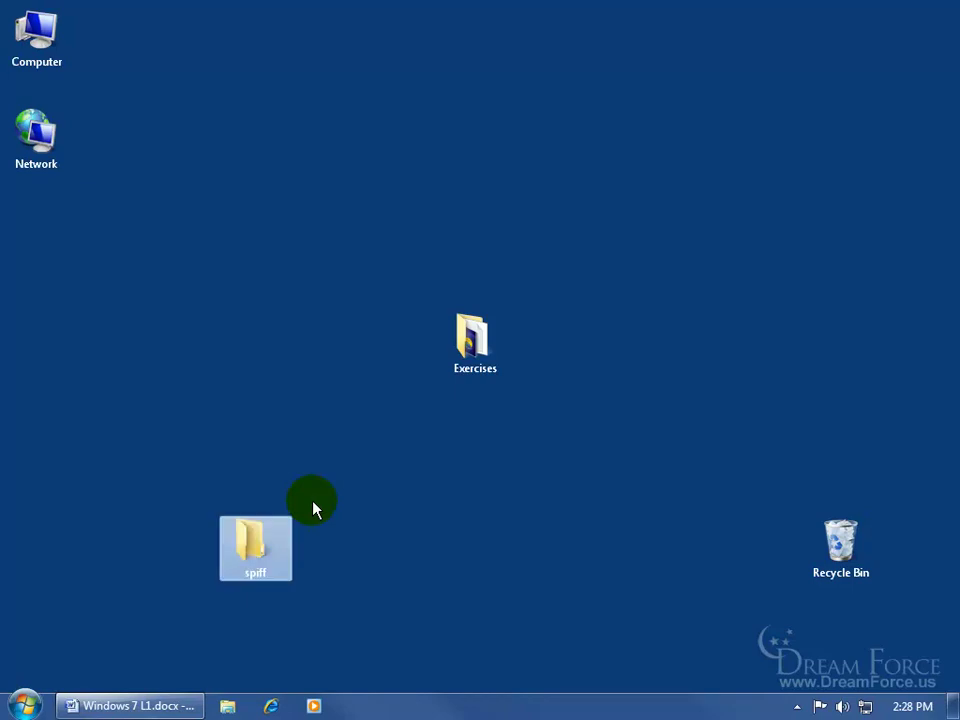
{"action": "left_click", "coordinate": [387, 498]}
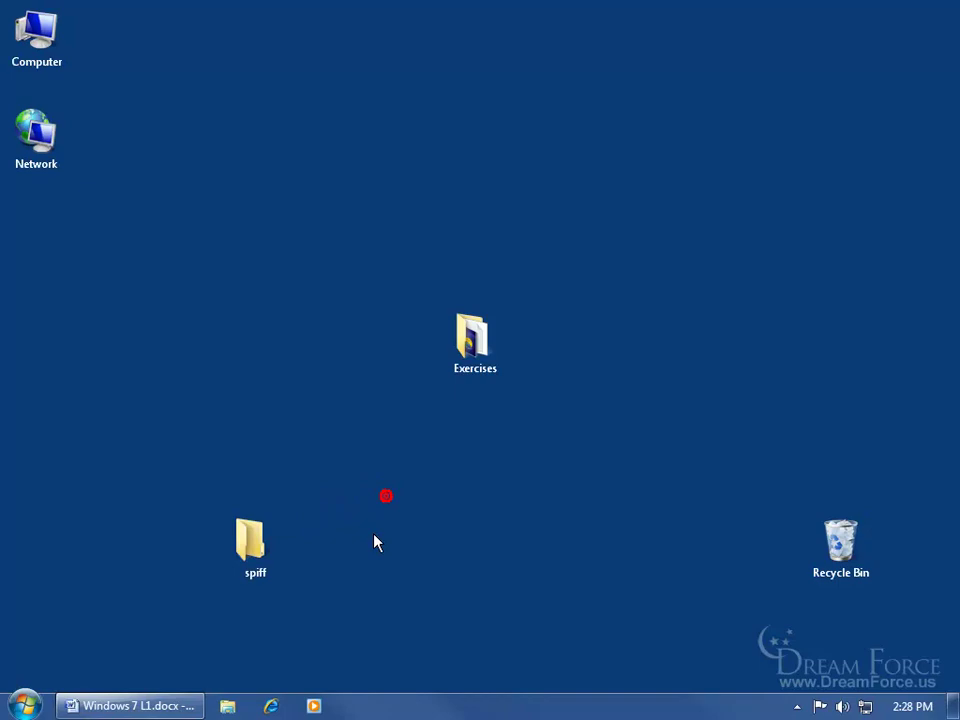
Add a new taskbar toolbar based on the "spiff" folder on the Desktop.
{"action": "right_click", "coordinate": [475, 709]}
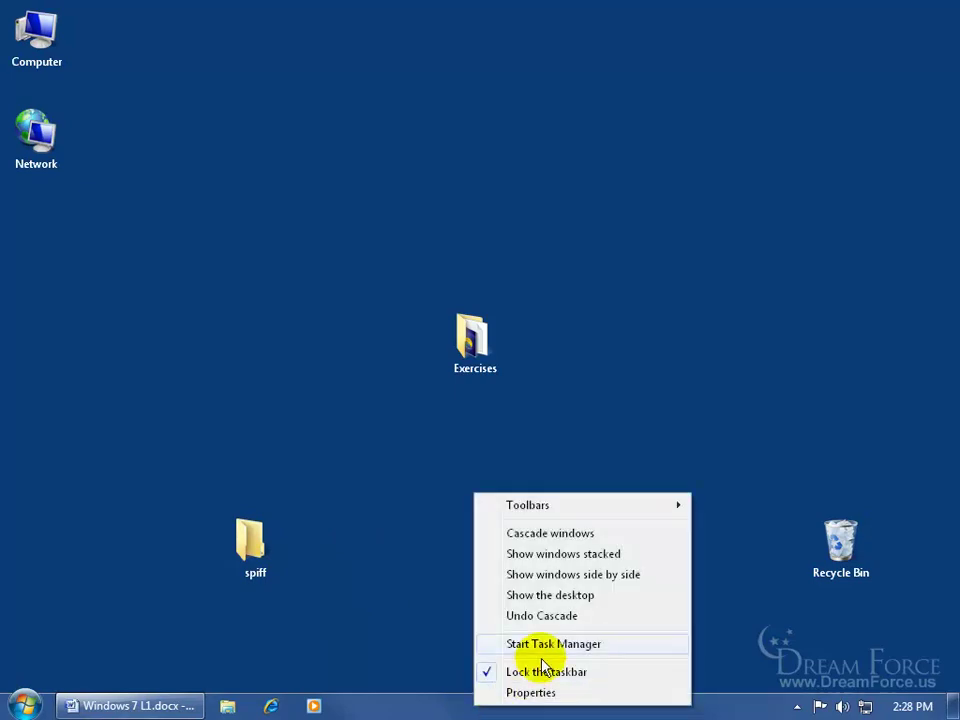
{"action": "mouse_move", "coordinate": [572, 512]}
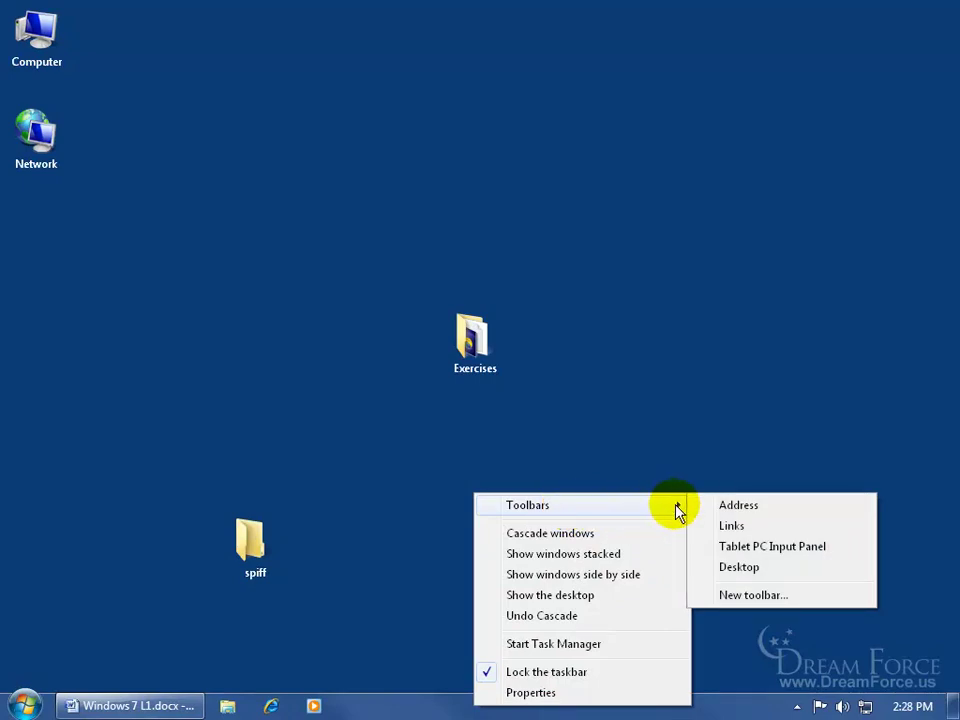
{"action": "left_click", "coordinate": [766, 597]}
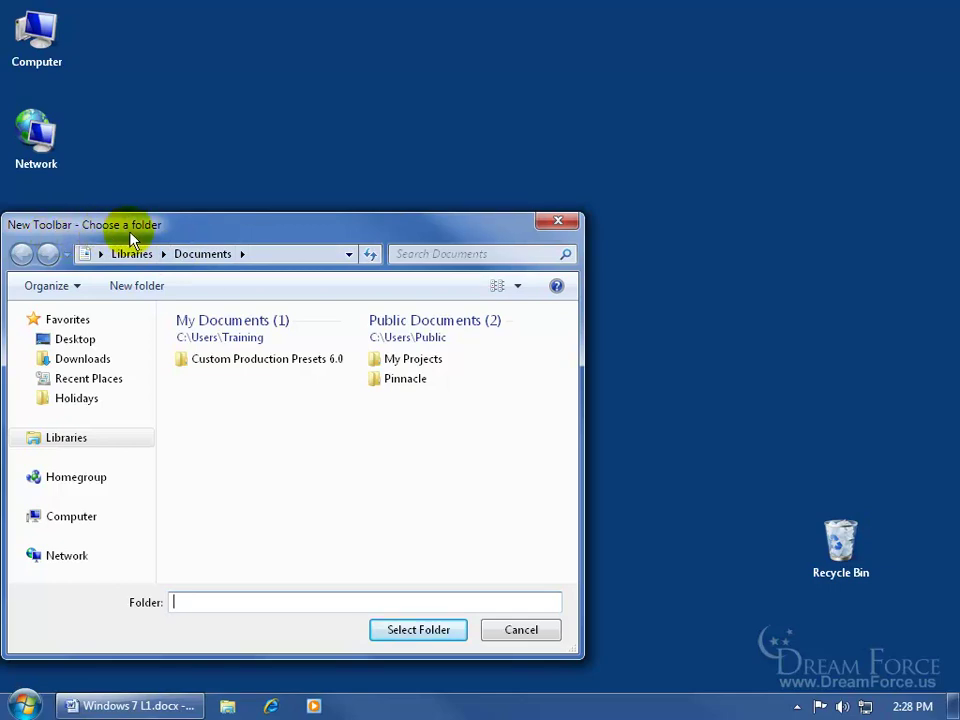
{"action": "left_click", "coordinate": [74, 340]}
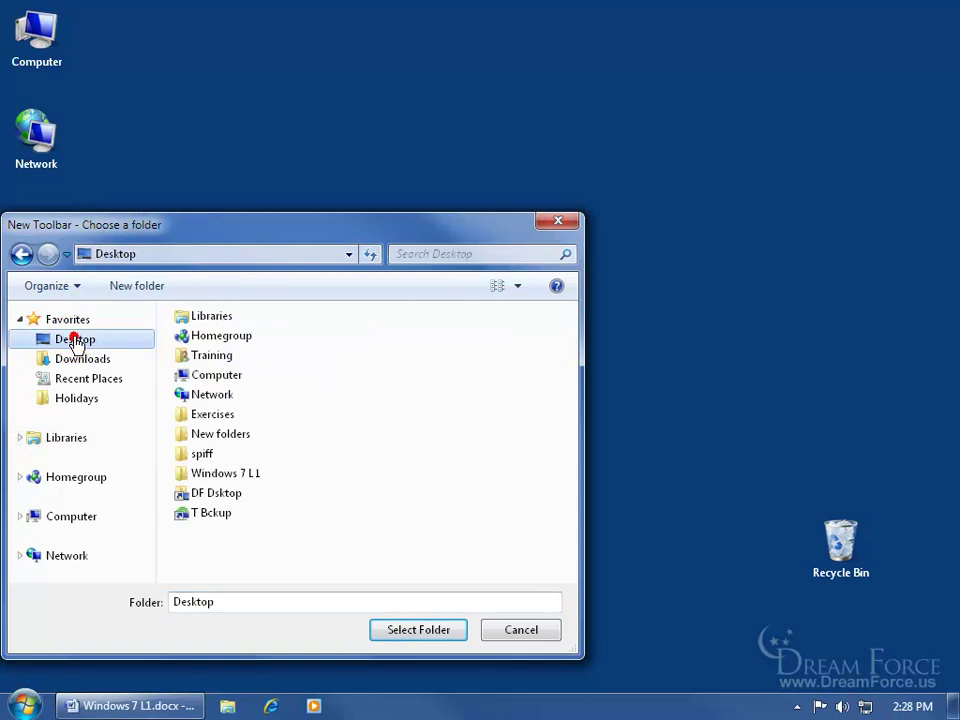
{"action": "left_click", "coordinate": [200, 455]}
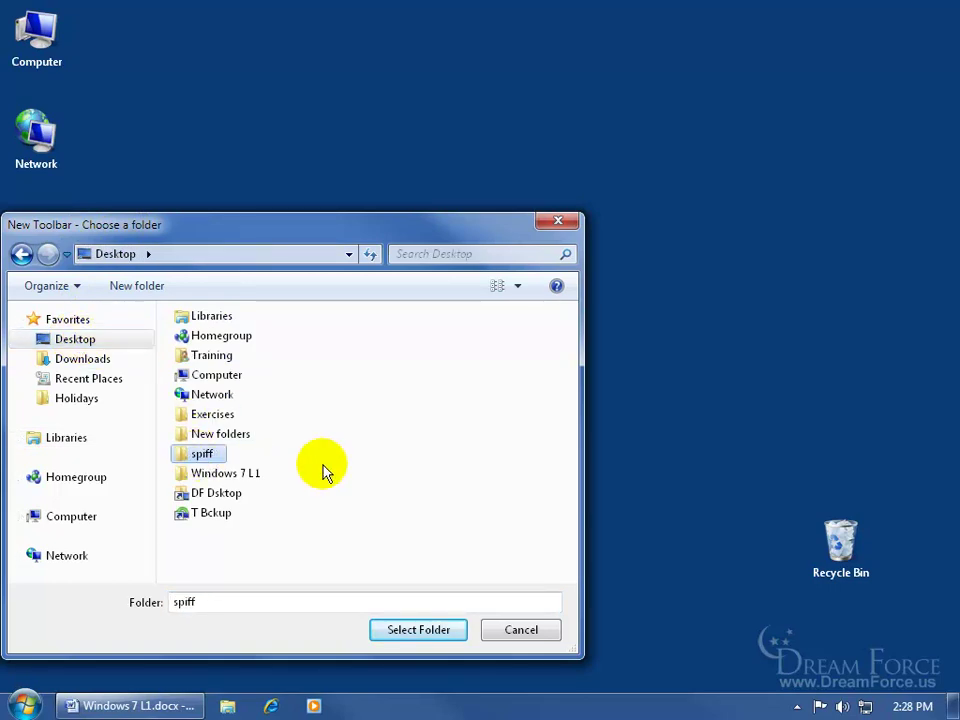
{"action": "left_click", "coordinate": [412, 628]}
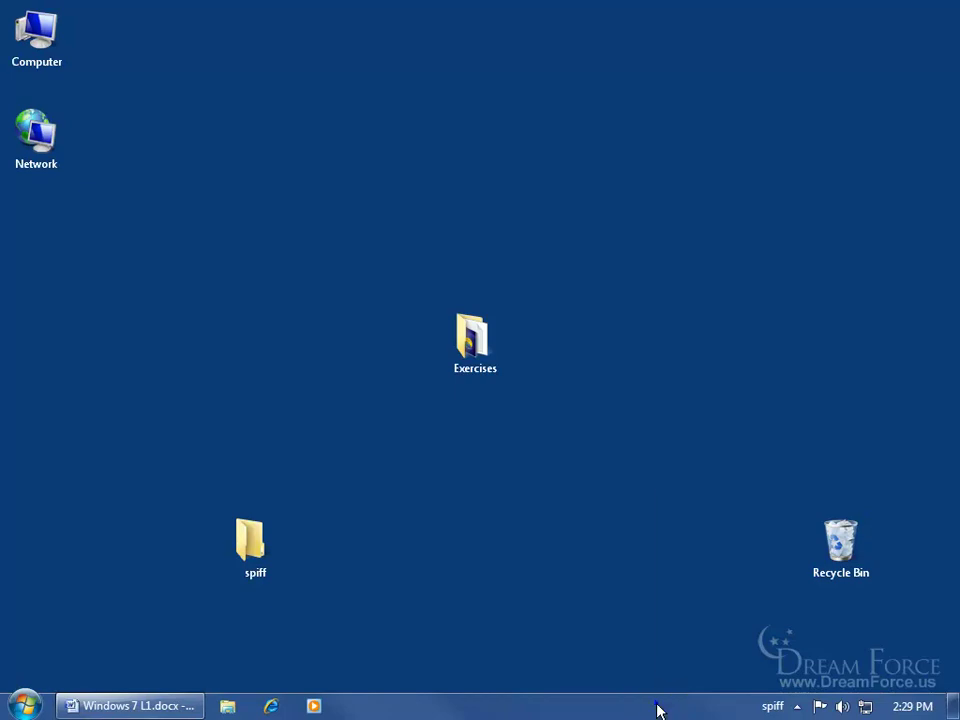
Unlock the taskbar and move the "spiff" toolbar next to the Start button, ahead of the program buttons.
{"action": "right_click", "coordinate": [658, 710]}
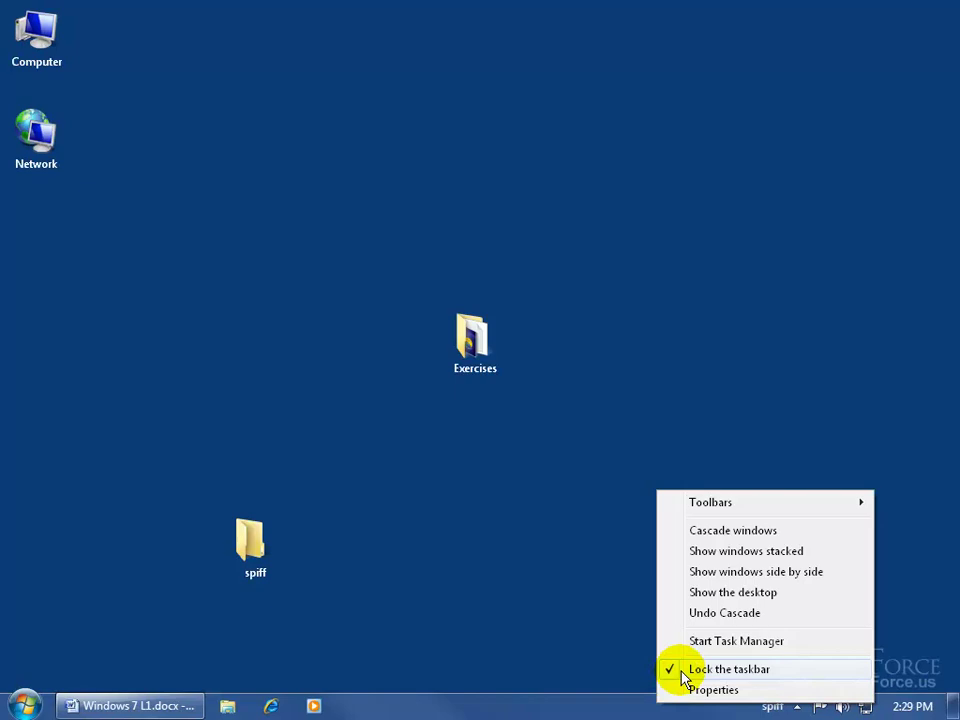
{"action": "left_click", "coordinate": [679, 670]}
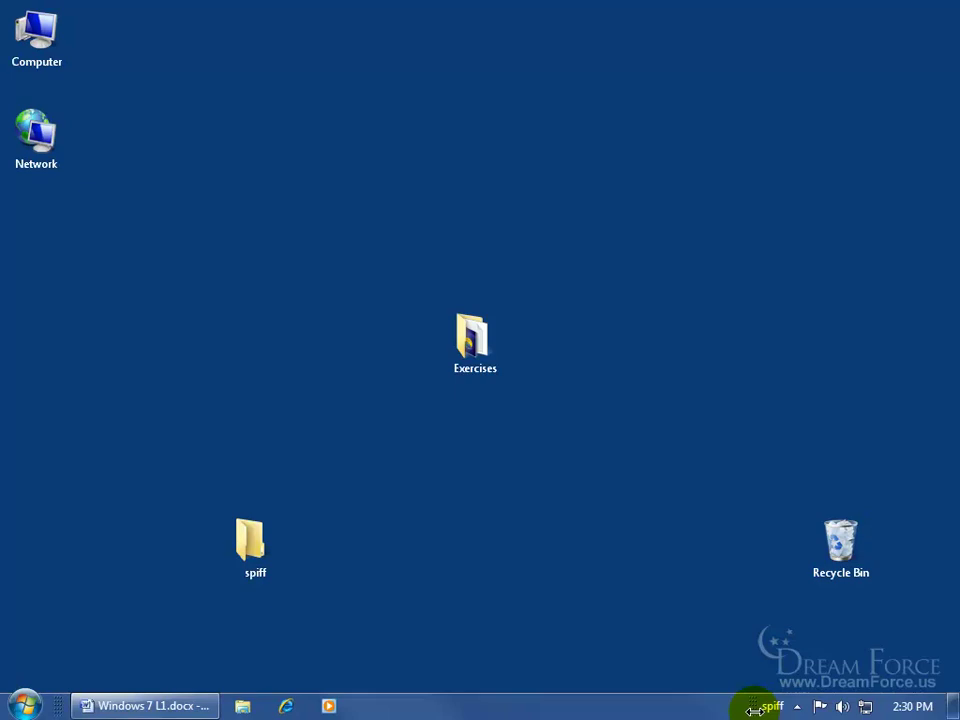
{"action": "left_click_drag", "start_coordinate": [755, 710], "coordinate": [50, 706]}
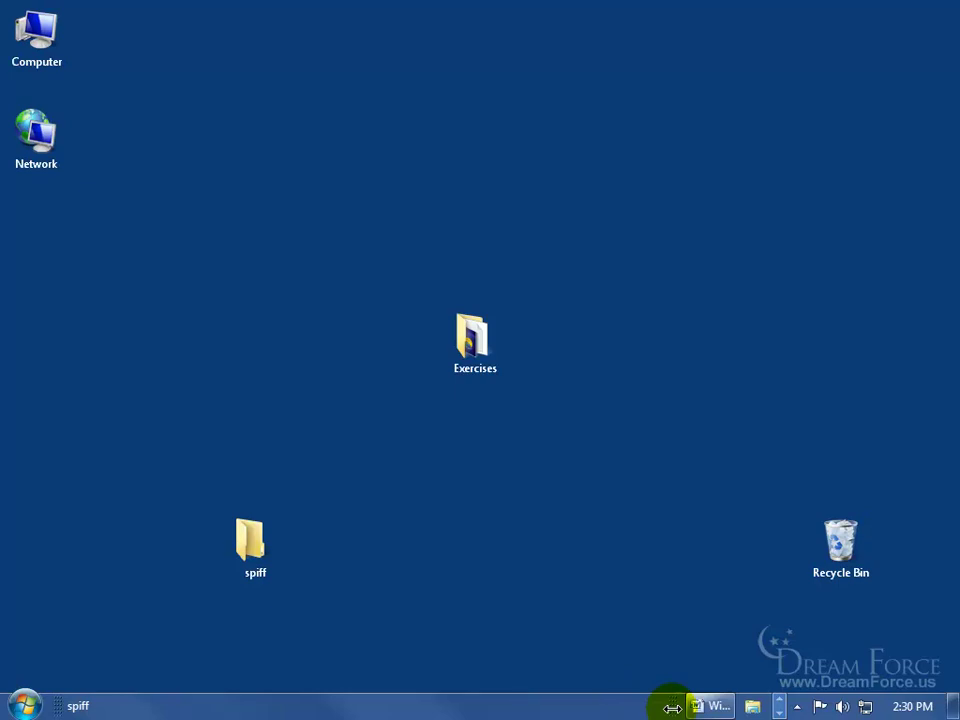
Shorten the "spiff" toolbar to give the program buttons more room, and lock the taskbar.
{"action": "left_click_drag", "start_coordinate": [671, 707], "coordinate": [432, 697]}
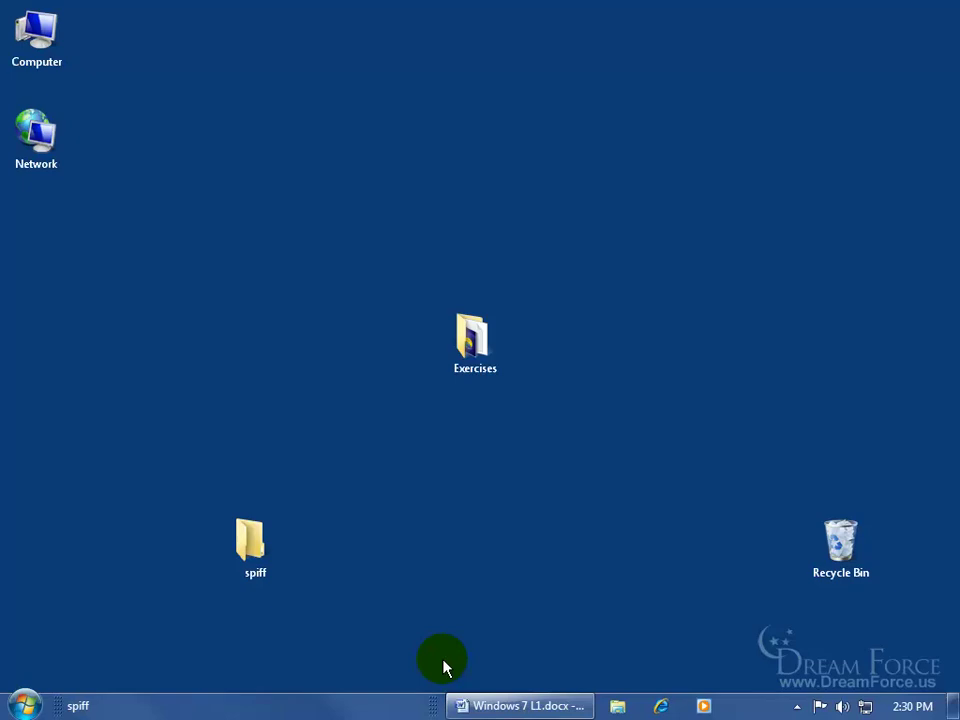
{"action": "right_click", "coordinate": [377, 706]}
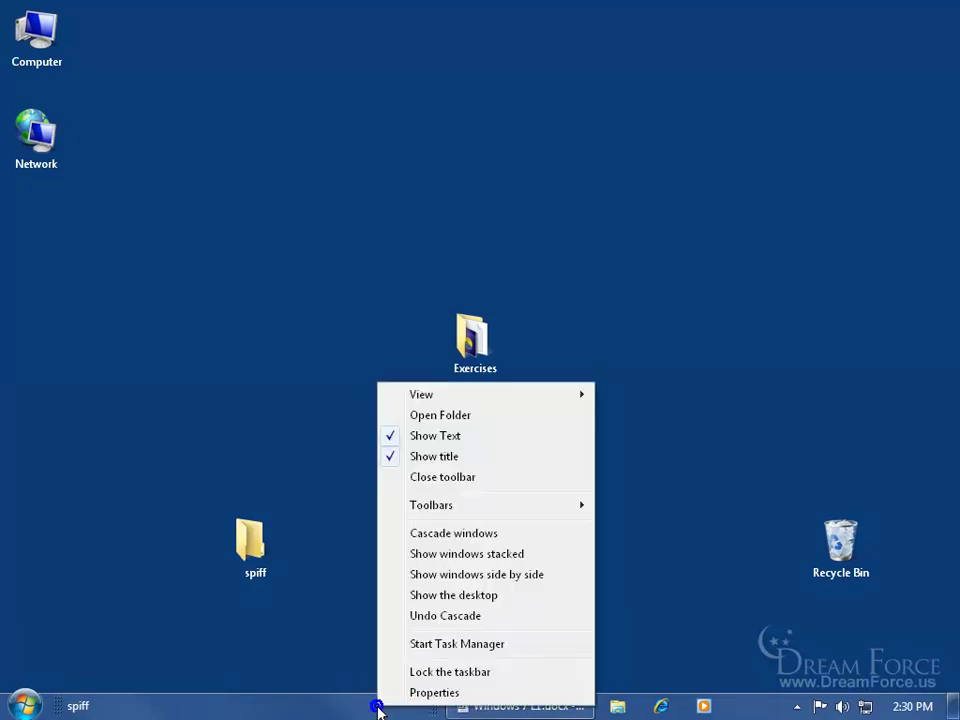
{"action": "left_click", "coordinate": [421, 673]}
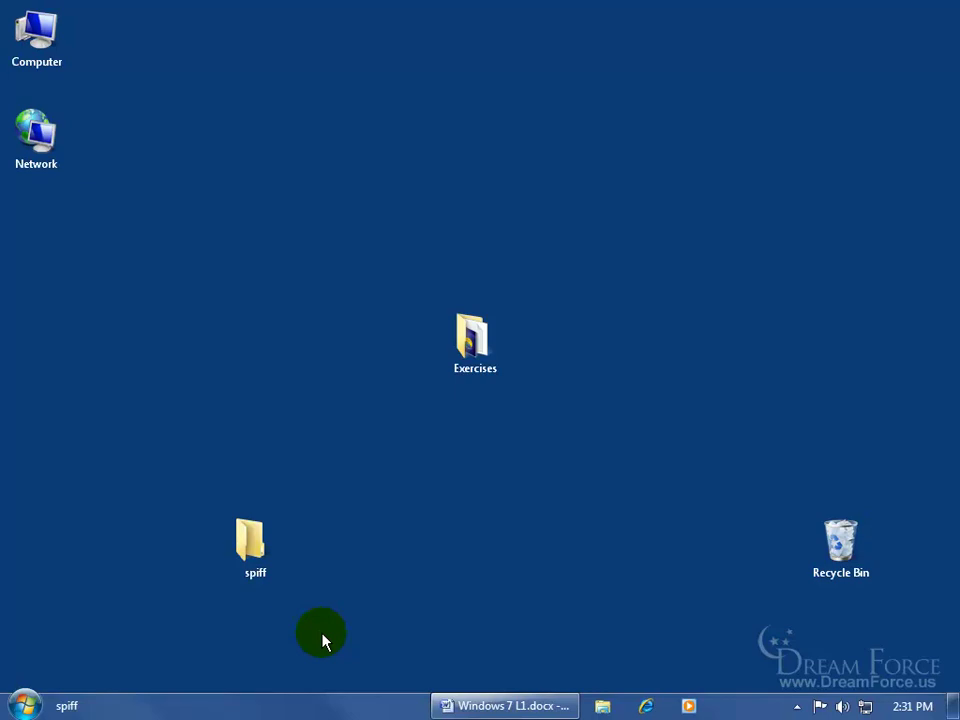
Delete the "spiff" folder from the desktop.
{"action": "left_click", "coordinate": [252, 556]}
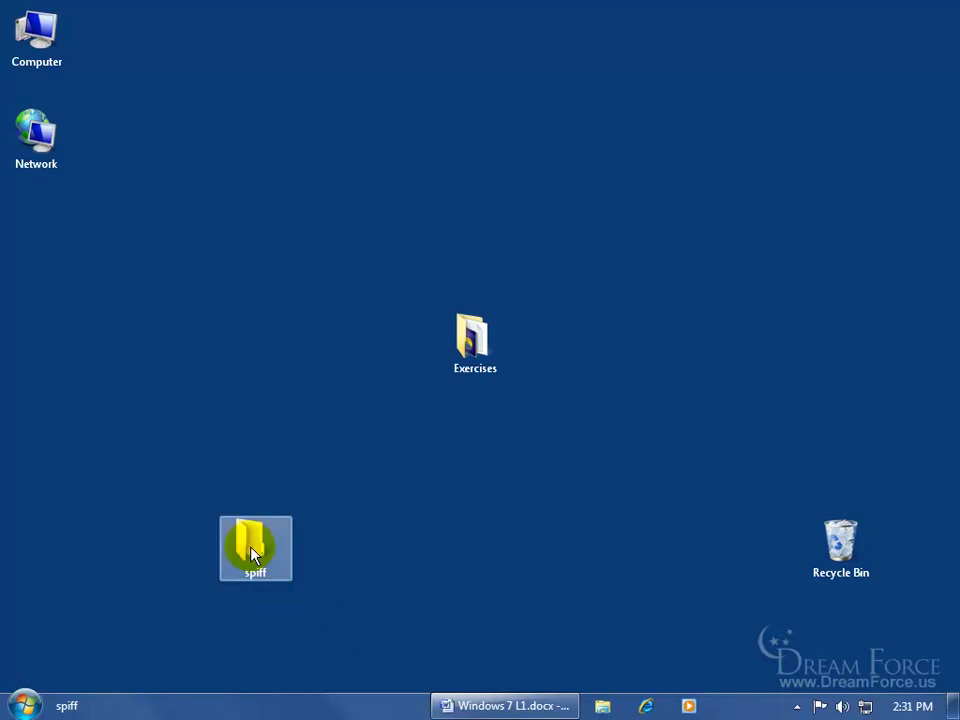
{"action": "right_click", "coordinate": [252, 556]}
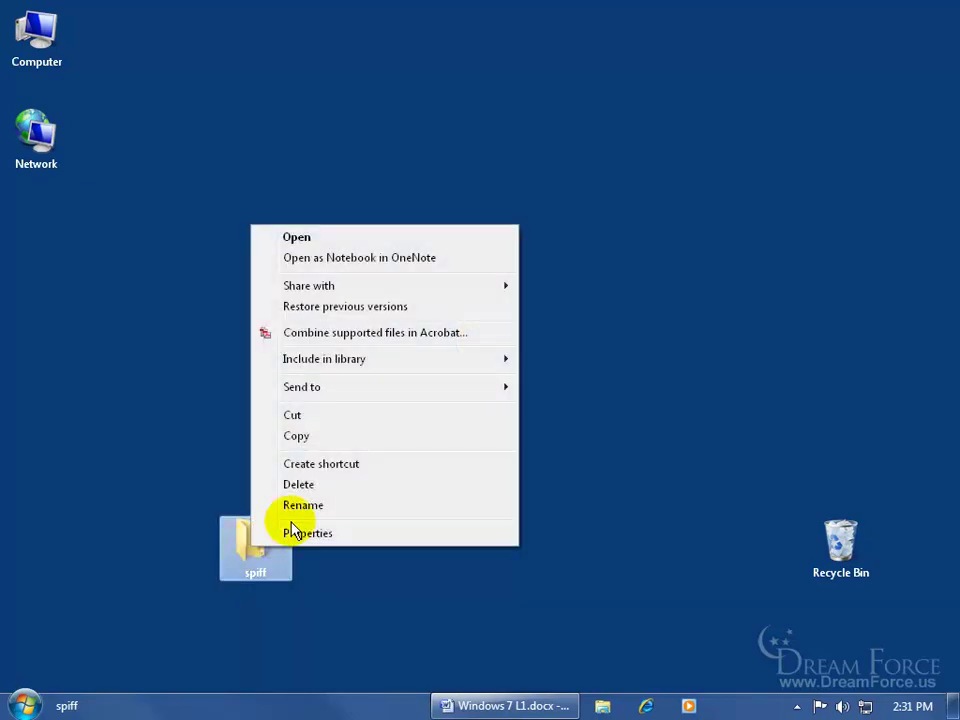
{"action": "left_click", "coordinate": [308, 486]}
{"action": "left_click", "coordinate": [548, 433]}
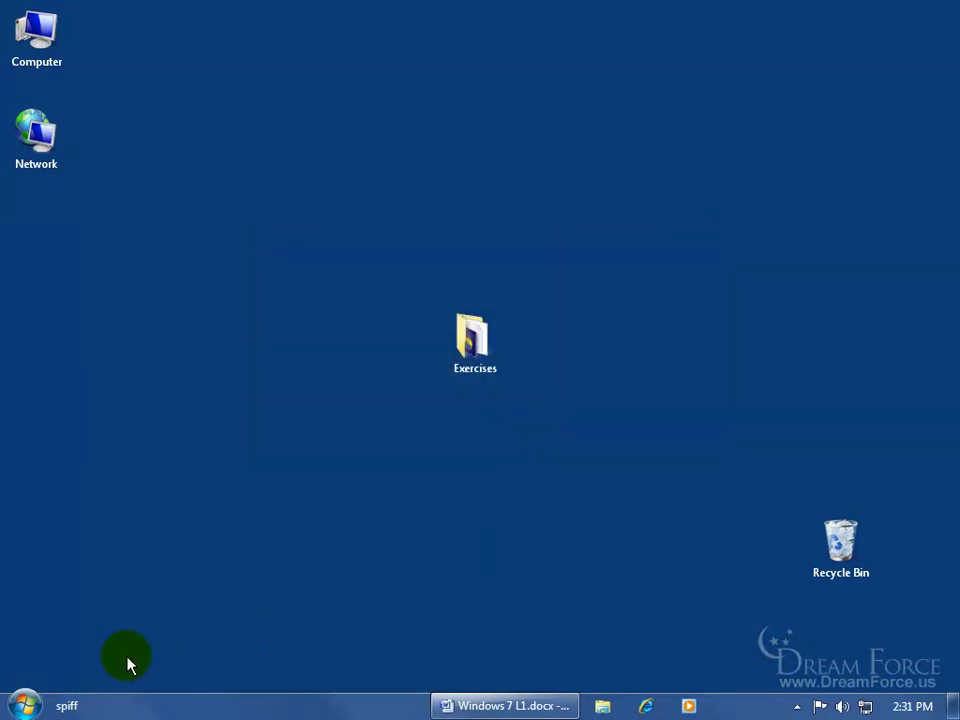
{"action": "right_click", "coordinate": [128, 706]}
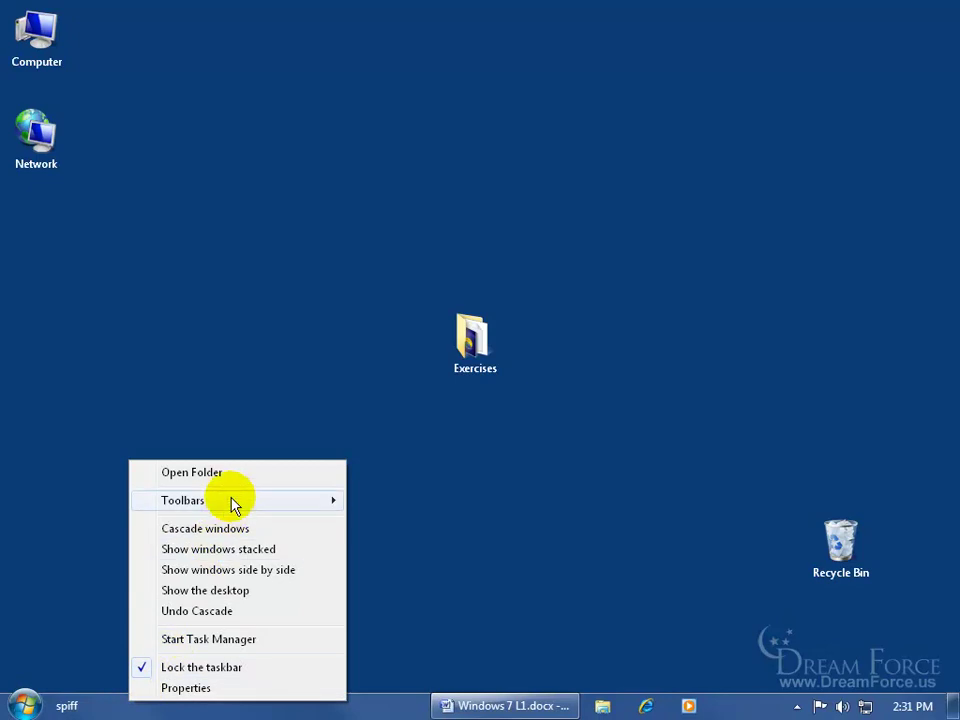
{"action": "mouse_move", "coordinate": [231, 506]}
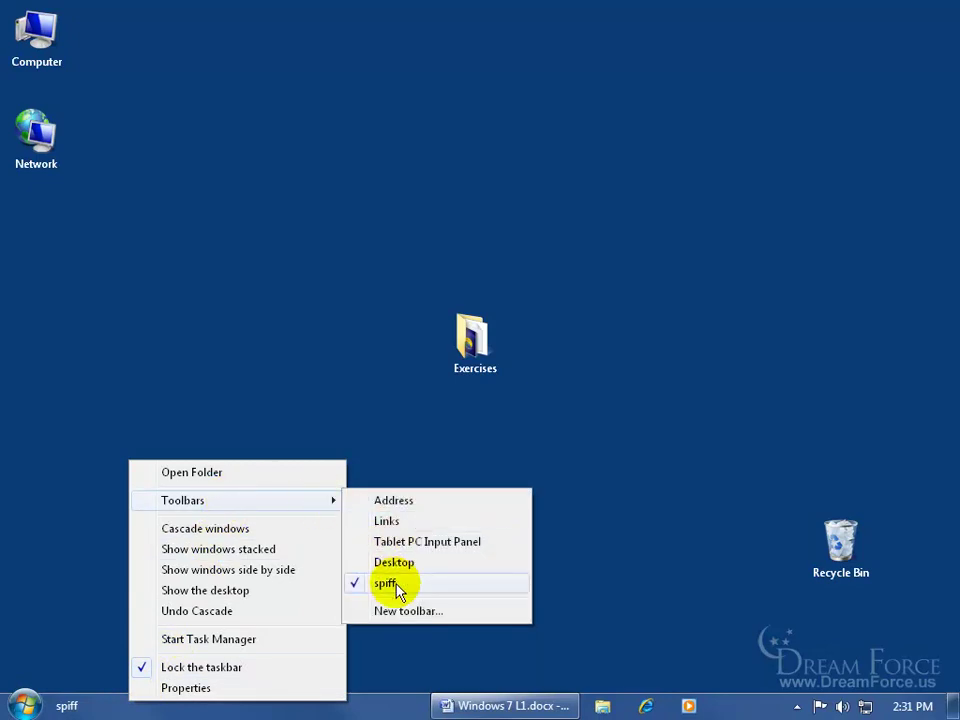
{"action": "left_click", "coordinate": [572, 568]}
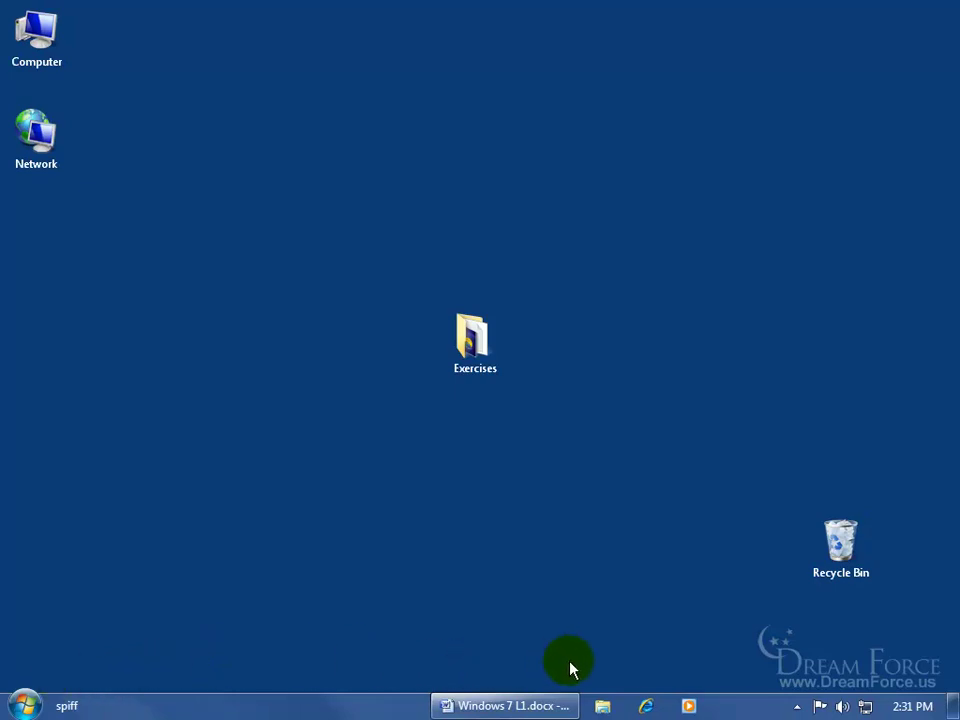
Unlock the taskbar, turn off both the title and the text labels of the "spiff" toolbar, and lock the taskbar again.
{"action": "right_click", "coordinate": [75, 702]}
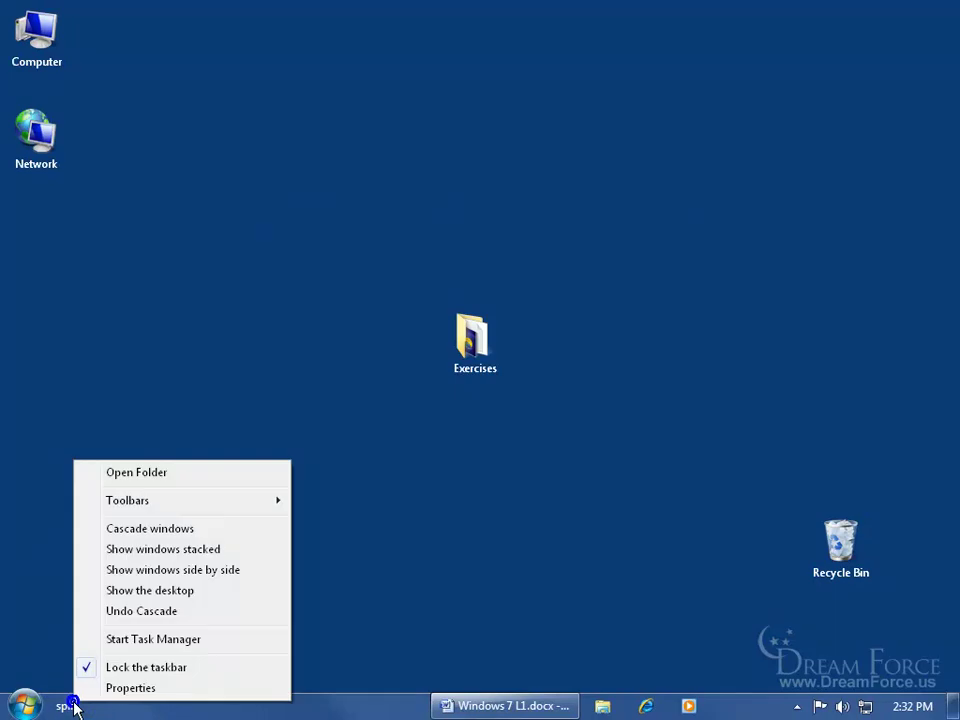
{"action": "left_click", "coordinate": [110, 667]}
{"action": "right_click", "coordinate": [79, 707]}
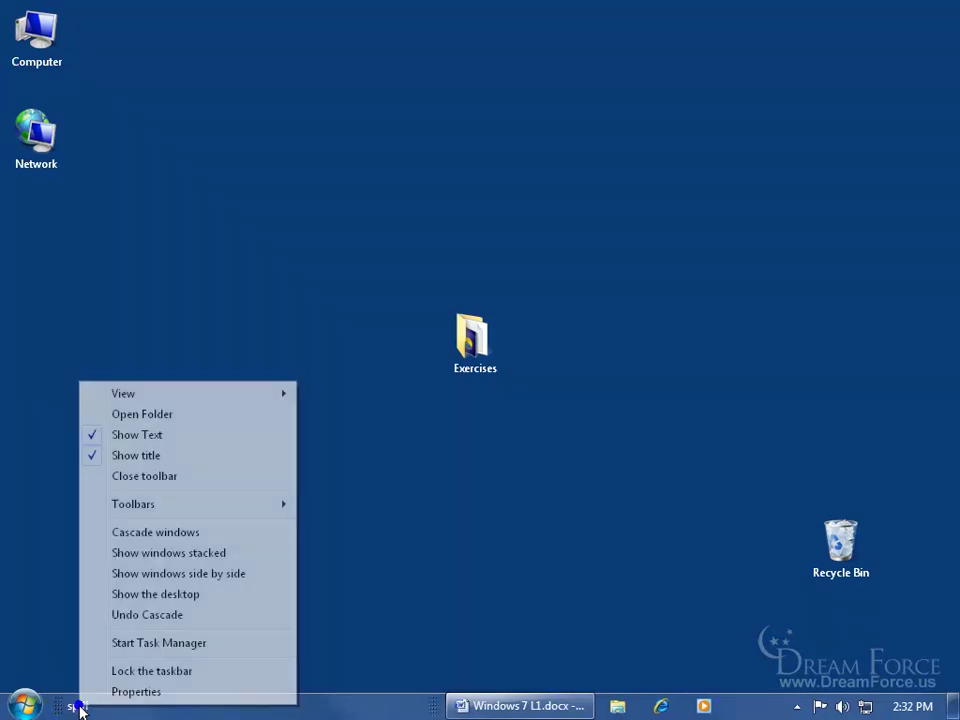
{"action": "left_click", "coordinate": [141, 455]}
{"action": "right_click", "coordinate": [64, 703]}
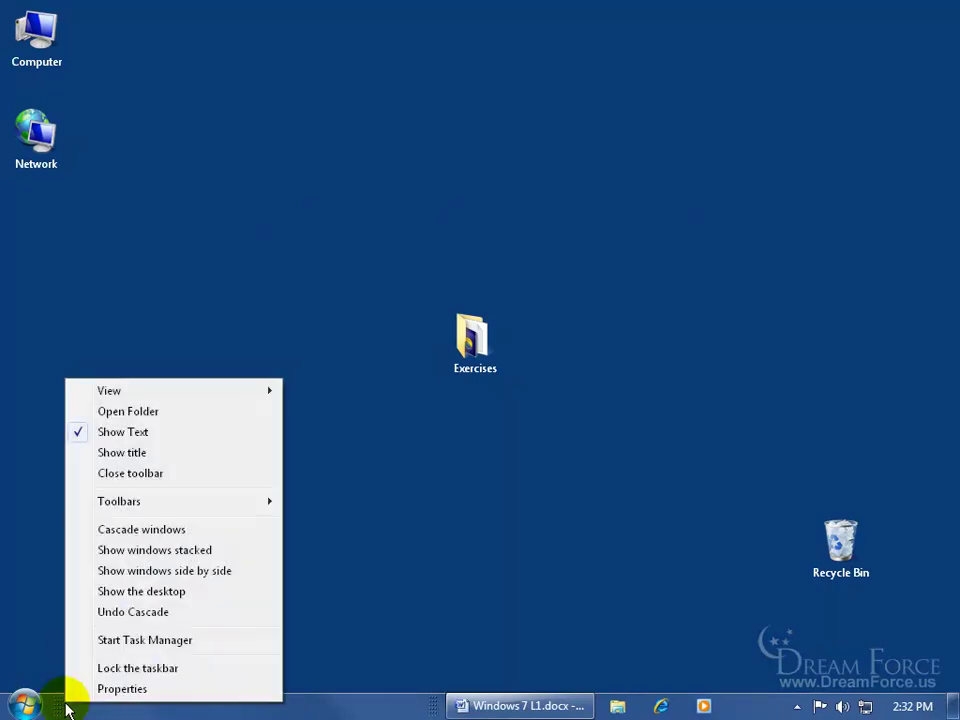
{"action": "left_click", "coordinate": [148, 436]}
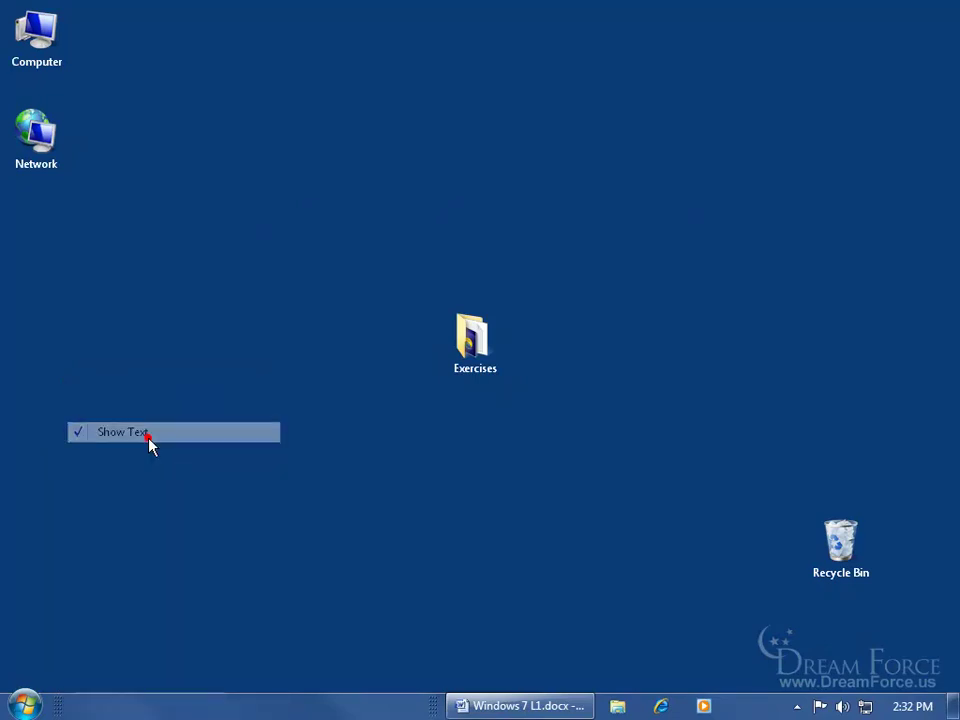
{"action": "right_click", "coordinate": [66, 706]}
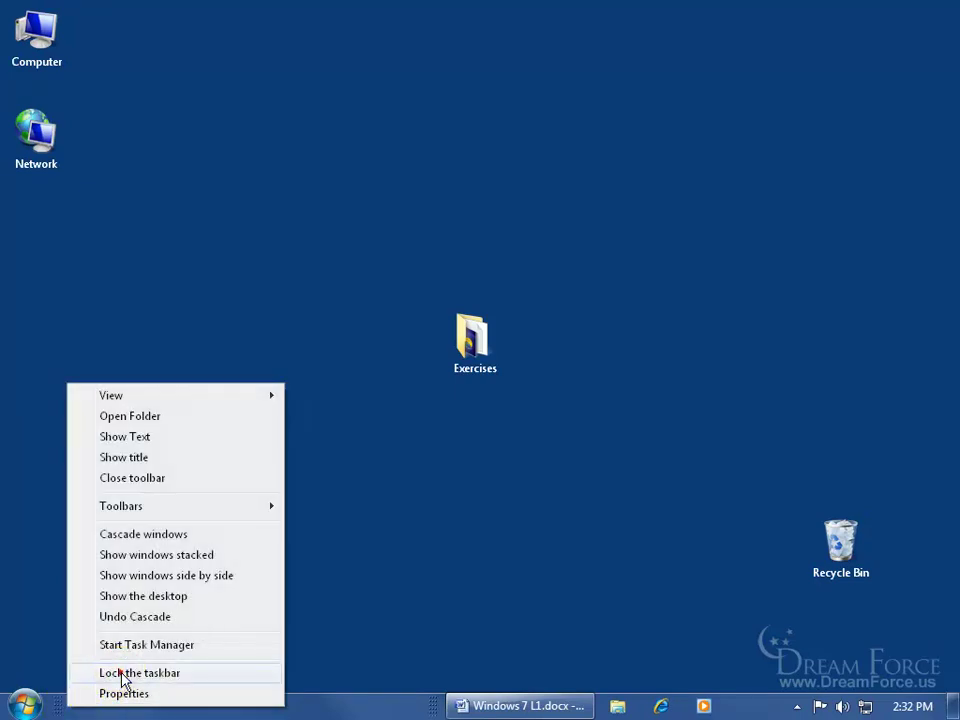
{"action": "left_click", "coordinate": [125, 675]}
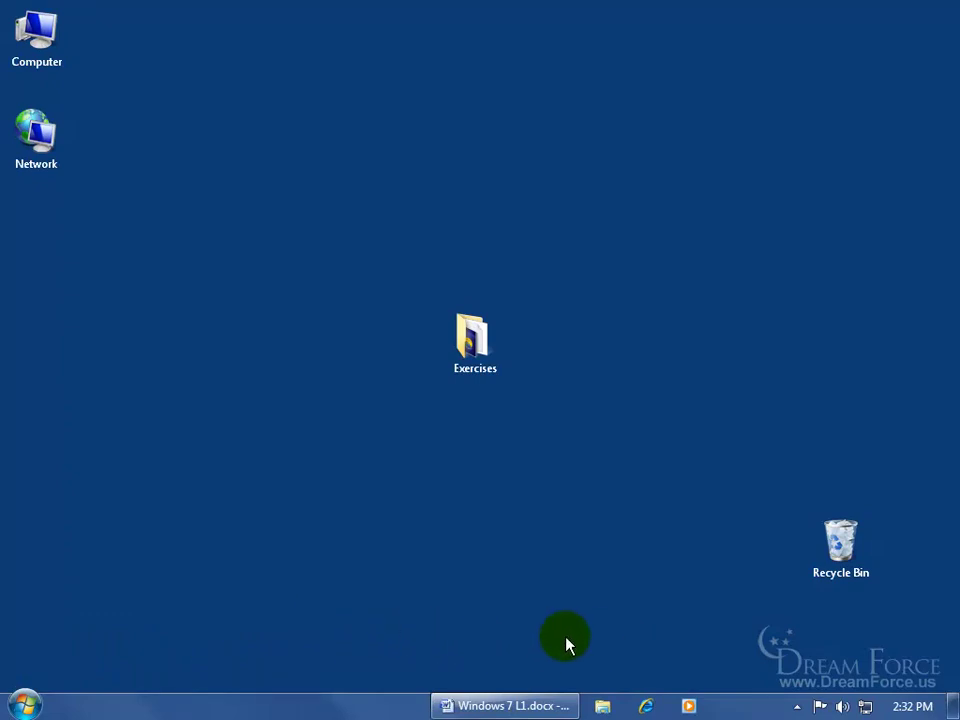
Unlock the taskbar and shorten the blank "spiff" toolbar to about half its width, shifting the program buttons closer to the Start button.
{"action": "right_click", "coordinate": [148, 706]}
{"action": "left_click", "coordinate": [163, 671]}
{"action": "left_click_drag", "start_coordinate": [433, 706], "coordinate": [234, 708]}
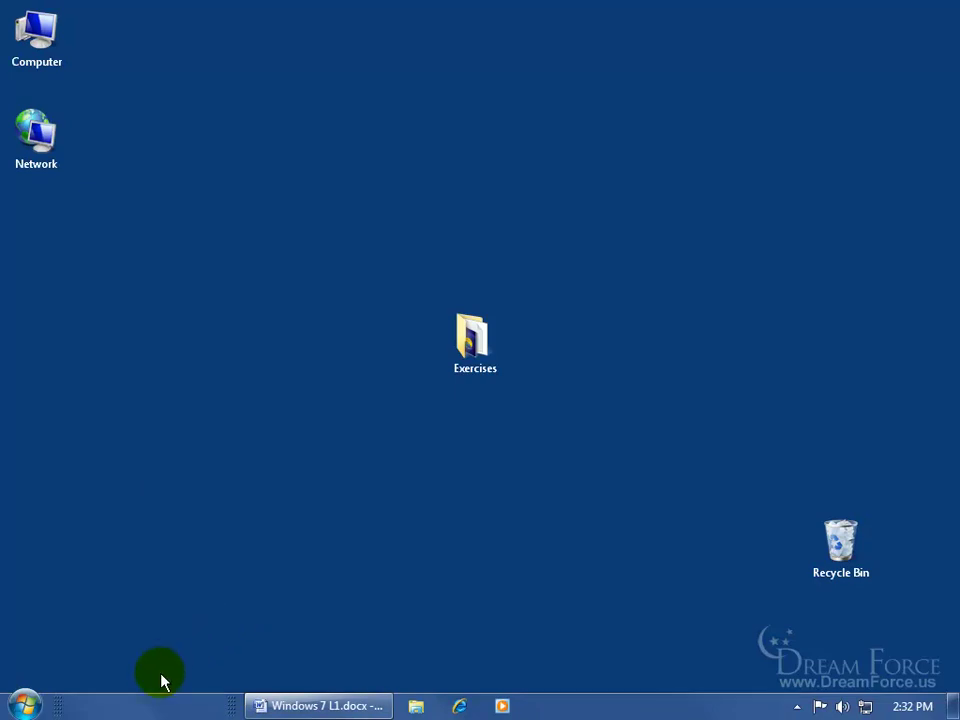
Remove the "spiff" toolbar from the taskbar and lock the taskbar.
{"action": "right_click", "coordinate": [143, 708]}
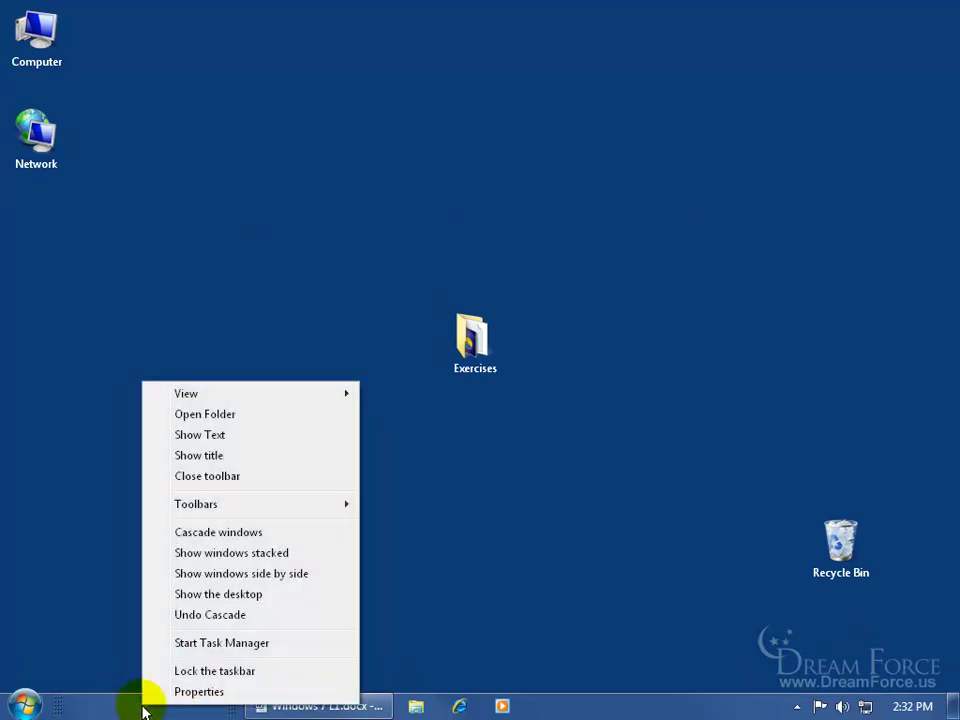
{"action": "mouse_move", "coordinate": [283, 508]}
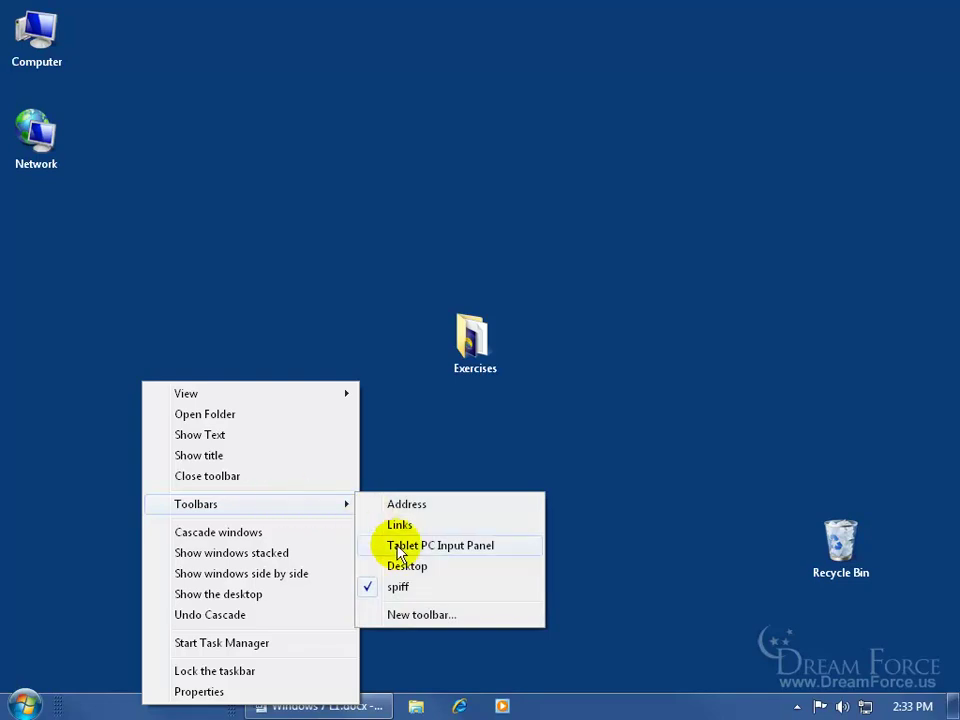
{"action": "left_click", "coordinate": [397, 588]}
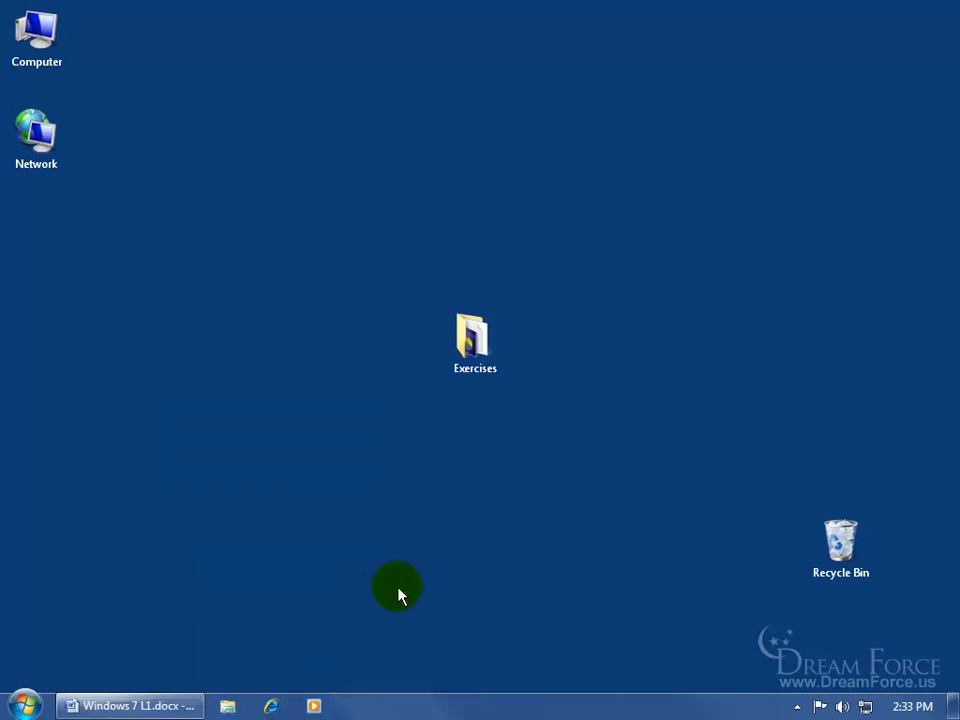
{"action": "right_click", "coordinate": [420, 708]}
{"action": "left_click", "coordinate": [452, 674]}
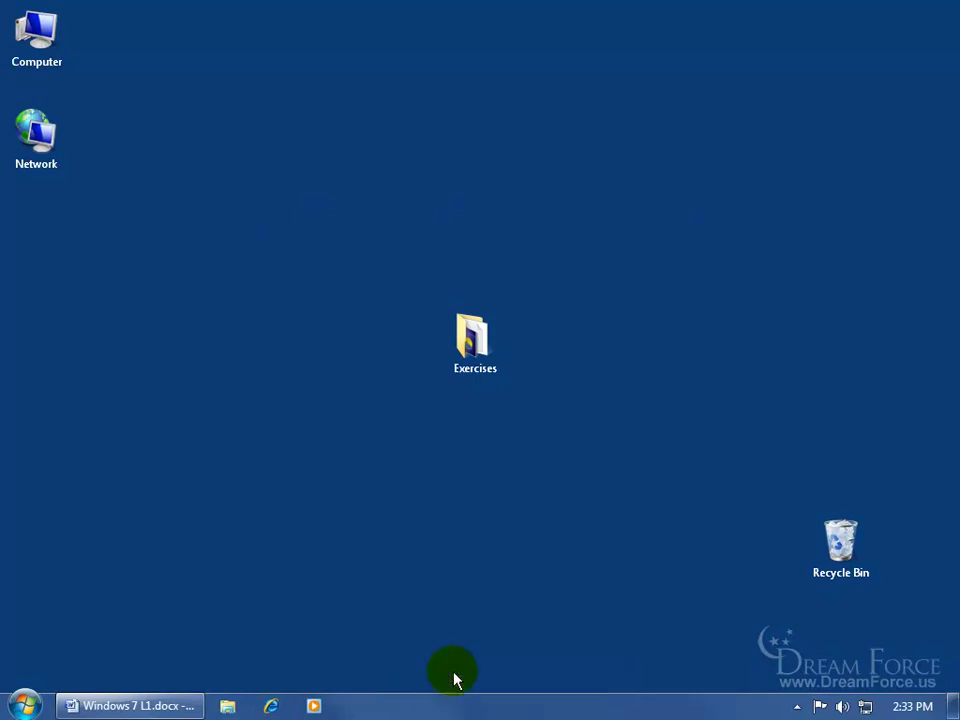